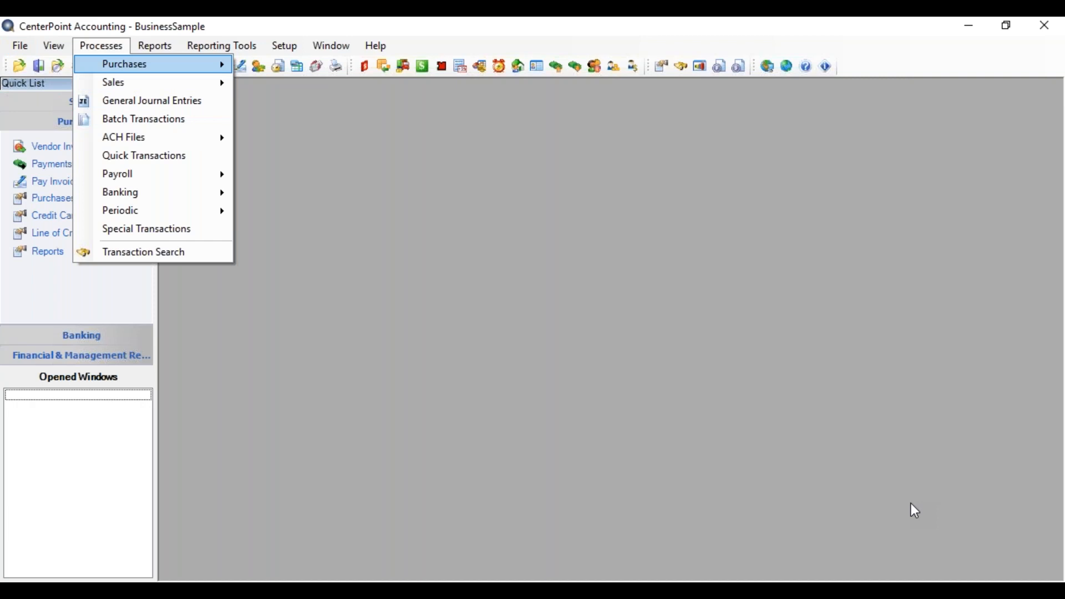
Open the purchase Payments screen and select Summit Utility Company as the payee, keeping the Cash in Bank - Checking account.
key("Right")
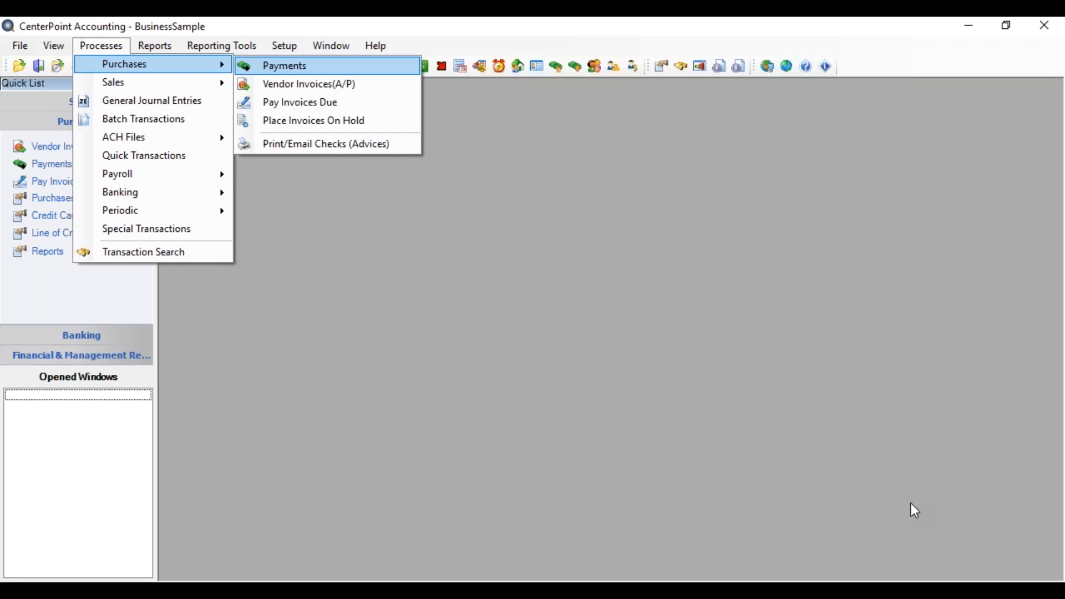
key("Return")
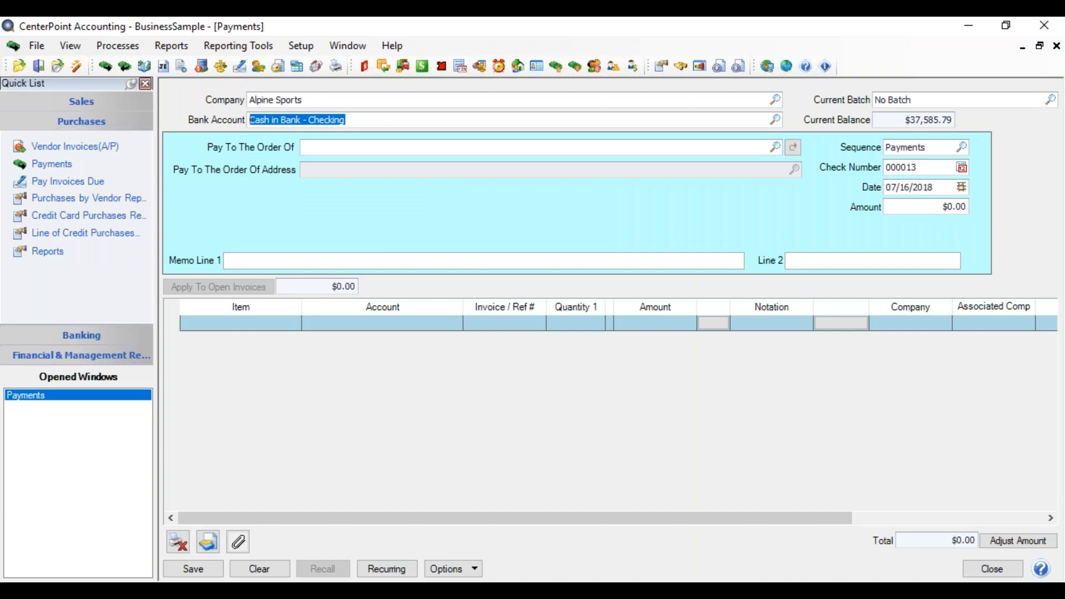
key("Tab")
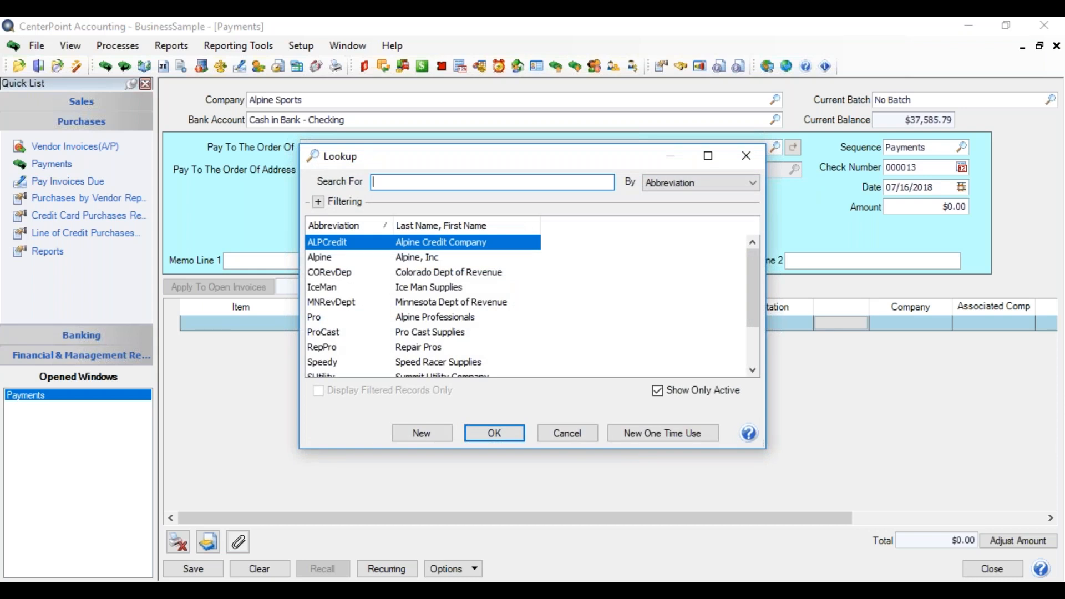
type("su")
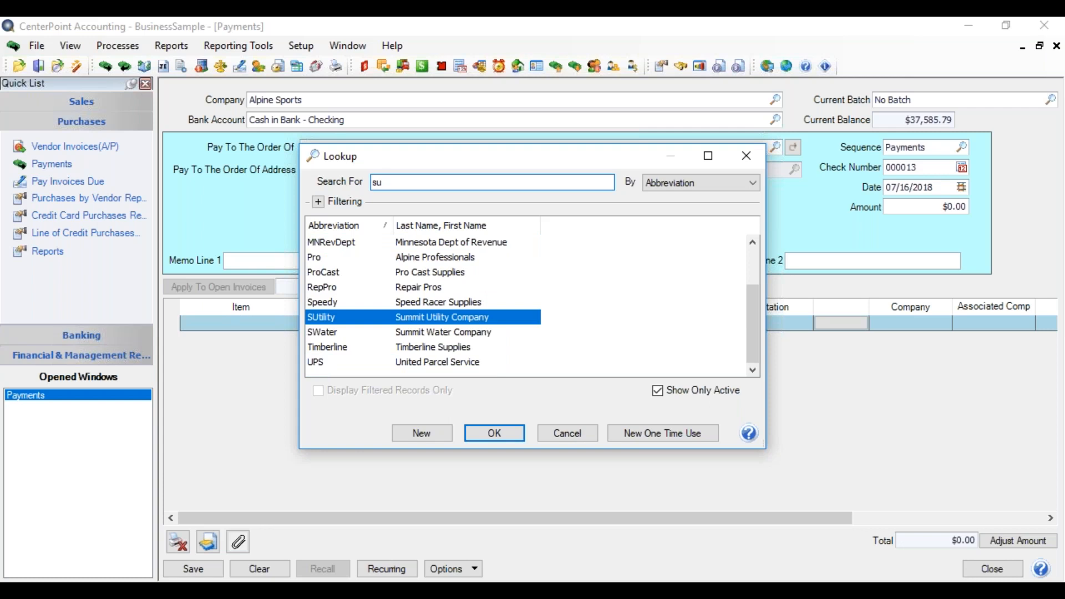
key("Up")
key("Up")
key("Up")
key("Down")
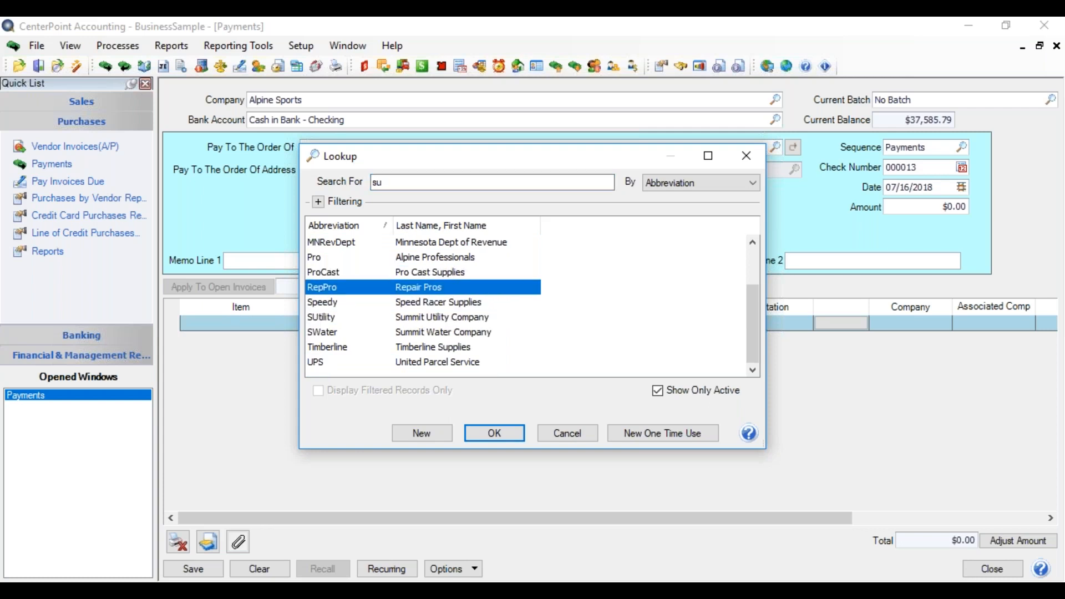
key("Down")
key("Down")
key("Return")
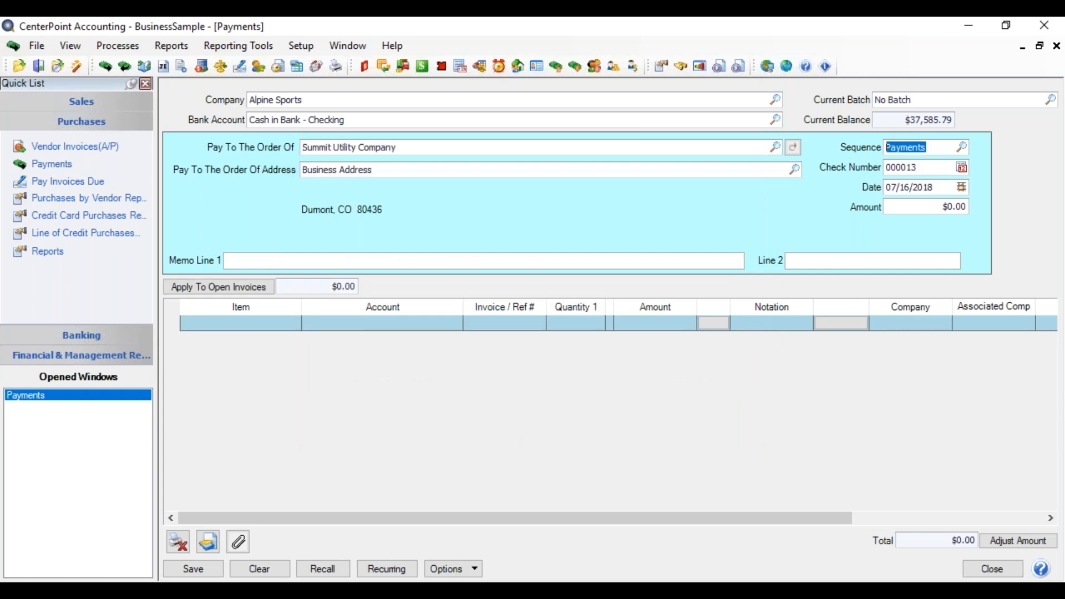
Open the payment date's calendar and browse the neighbouring months and years, returning to July 2018.
key("Tab")
key("Tab")
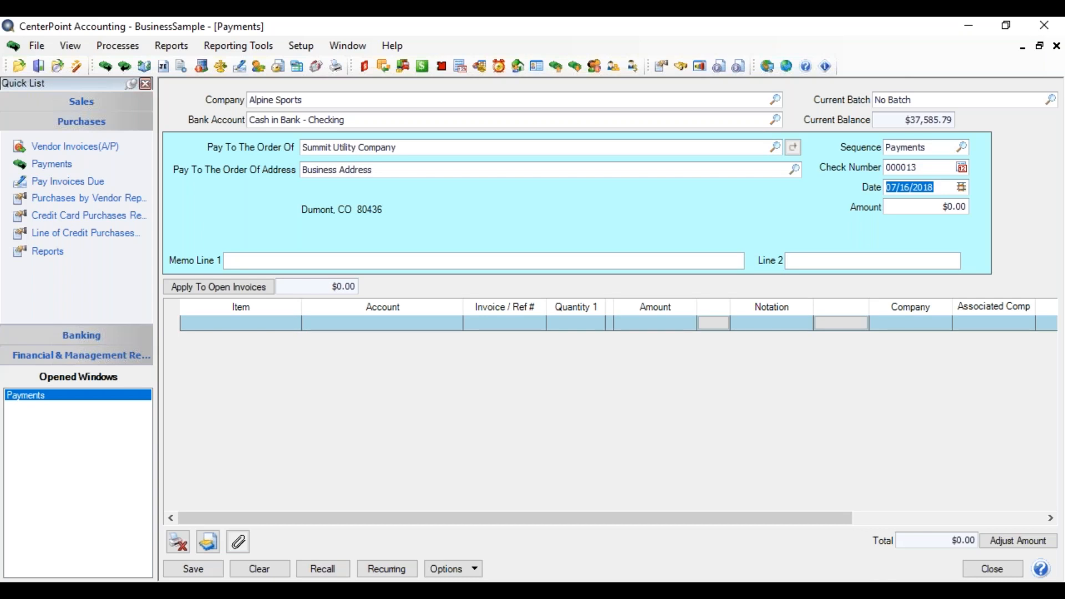
key("F4")
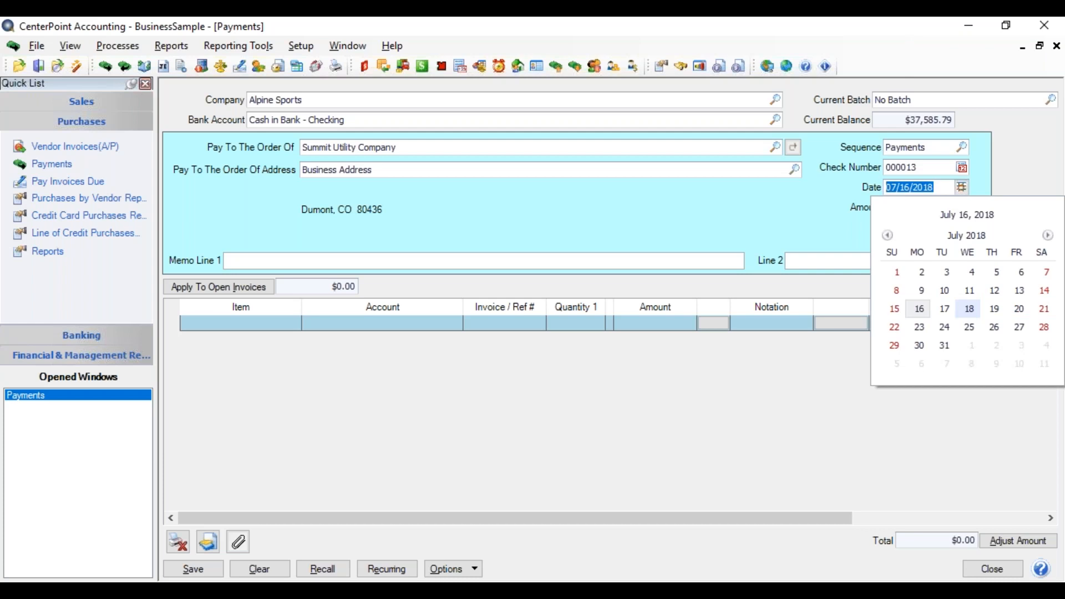
key("Page_Up")
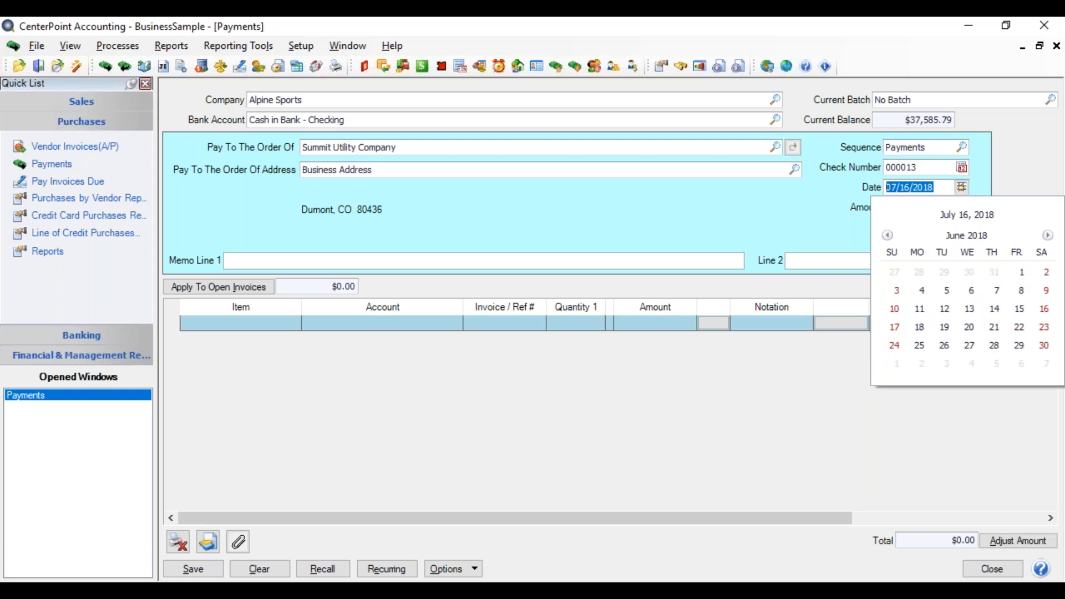
key("Page_Down")
key("Page_Down")
key("Page_Up")
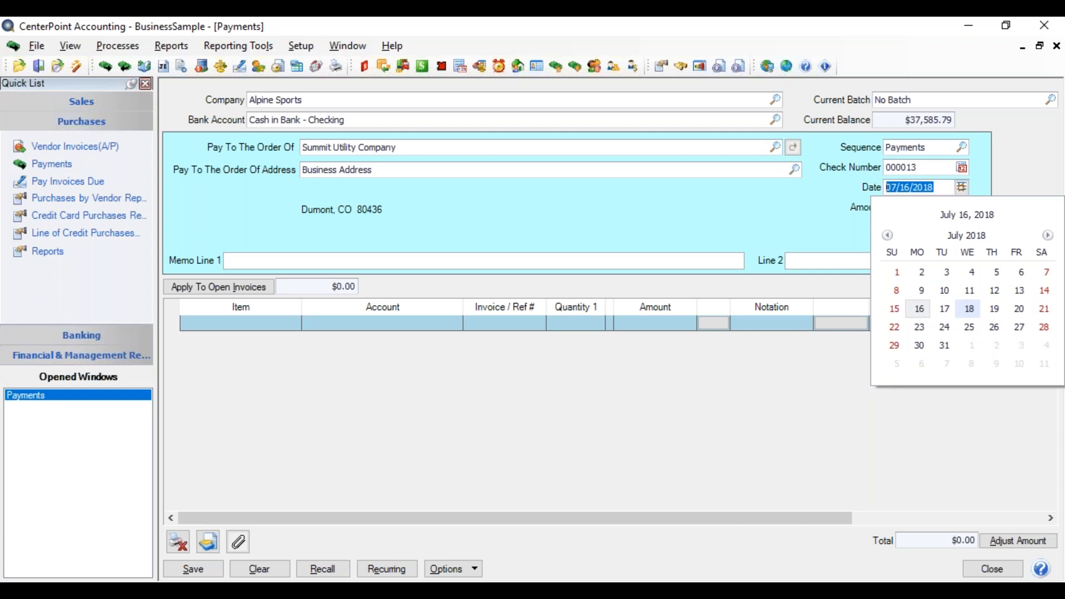
key("ctrl+Page_Up")
key("ctrl+Page_Down")
key("ctrl+Page_Down")
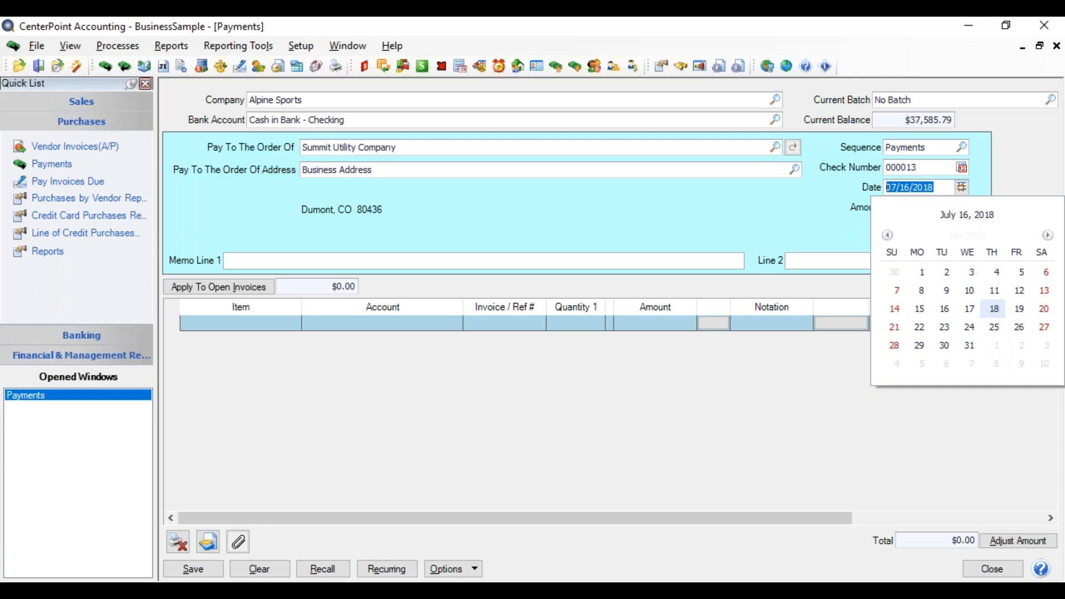
key("ctrl+Page_Up")
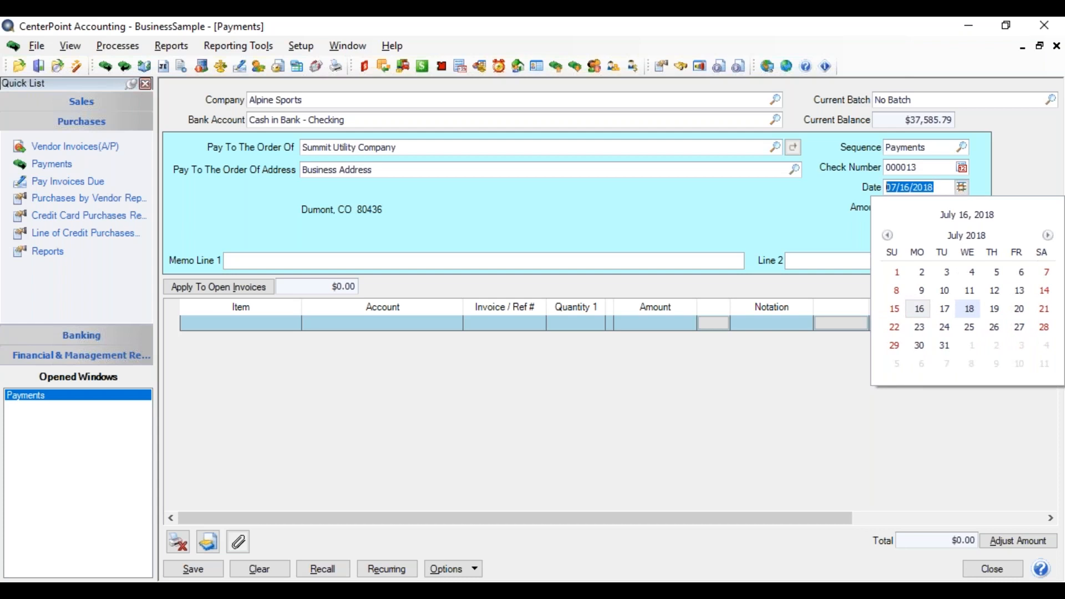
Set the payment date to July 17, 2018.
key("Up")
key("Down")
key("Left")
key("Down")
key("Up")
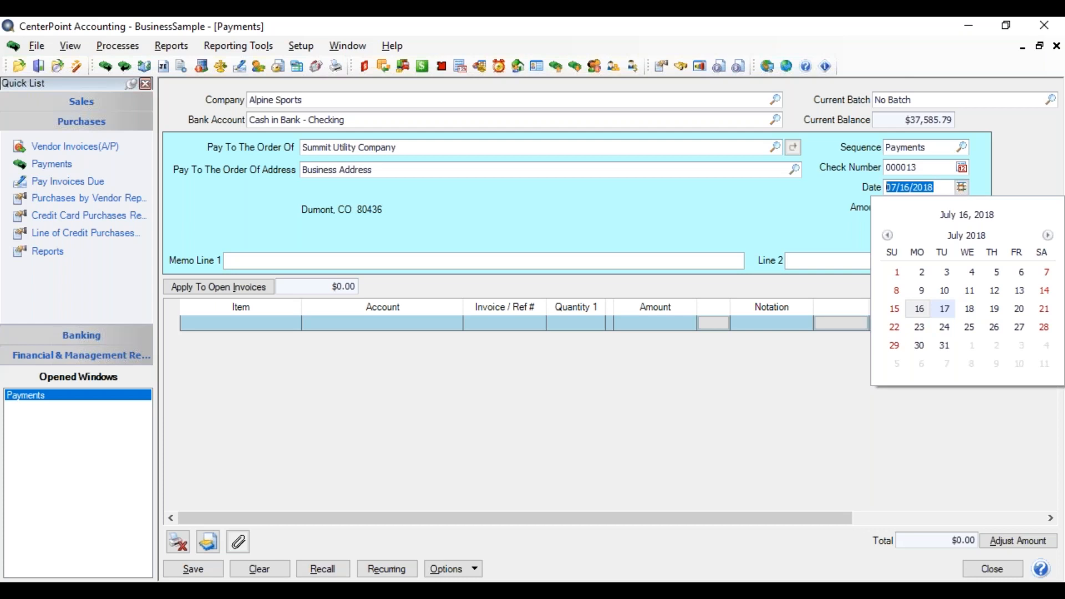
key("Return")
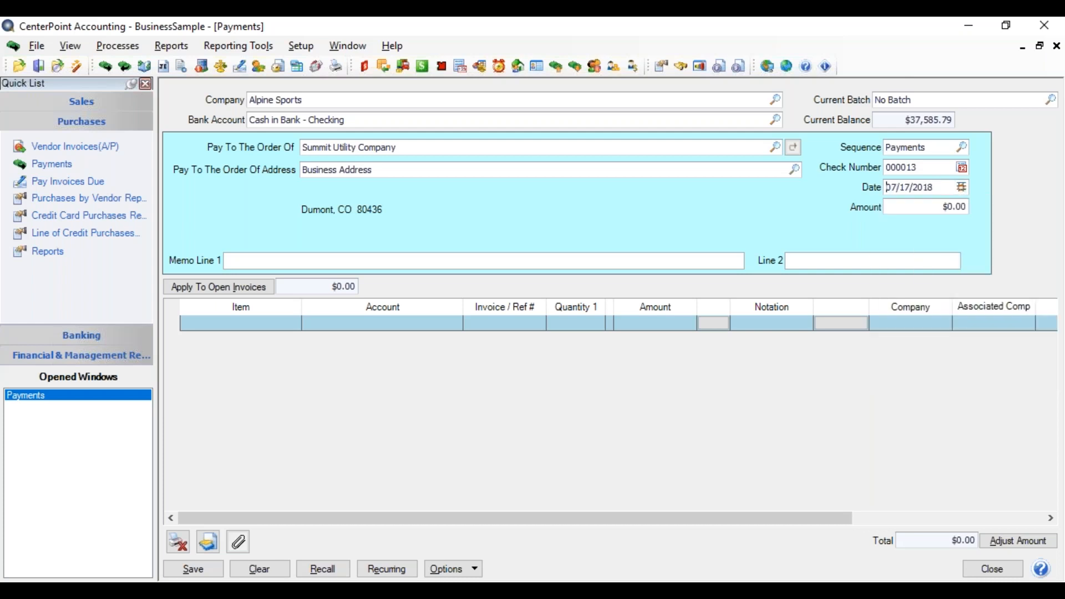
Calculate the payment amount as 135 + 300 and save the payment.
key("Tab")
key("equal")
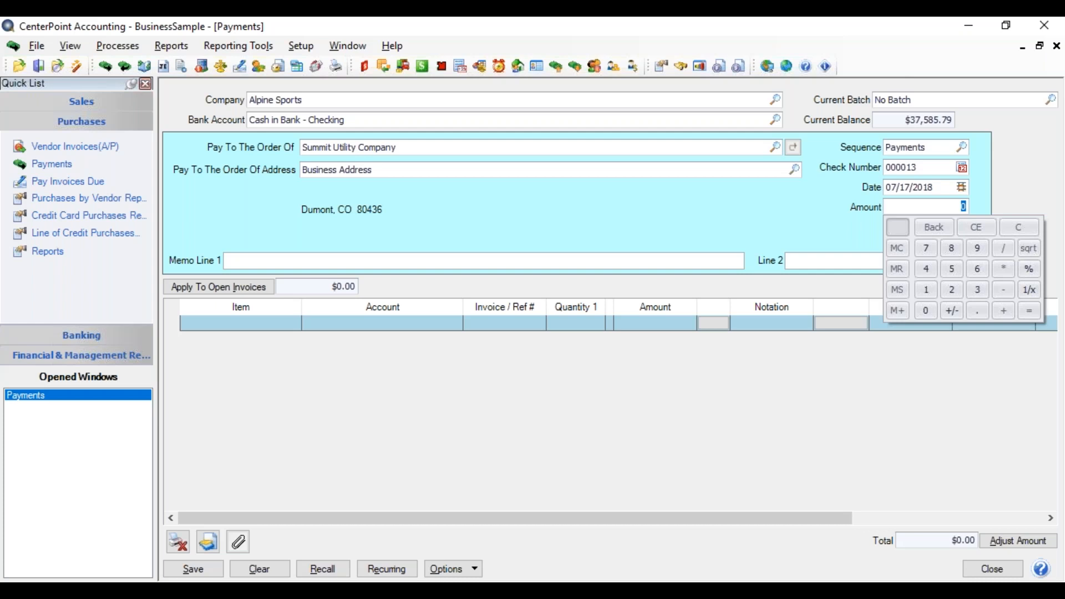
type("135")
key("plus")
type("300")
key("equal")
key("Return")
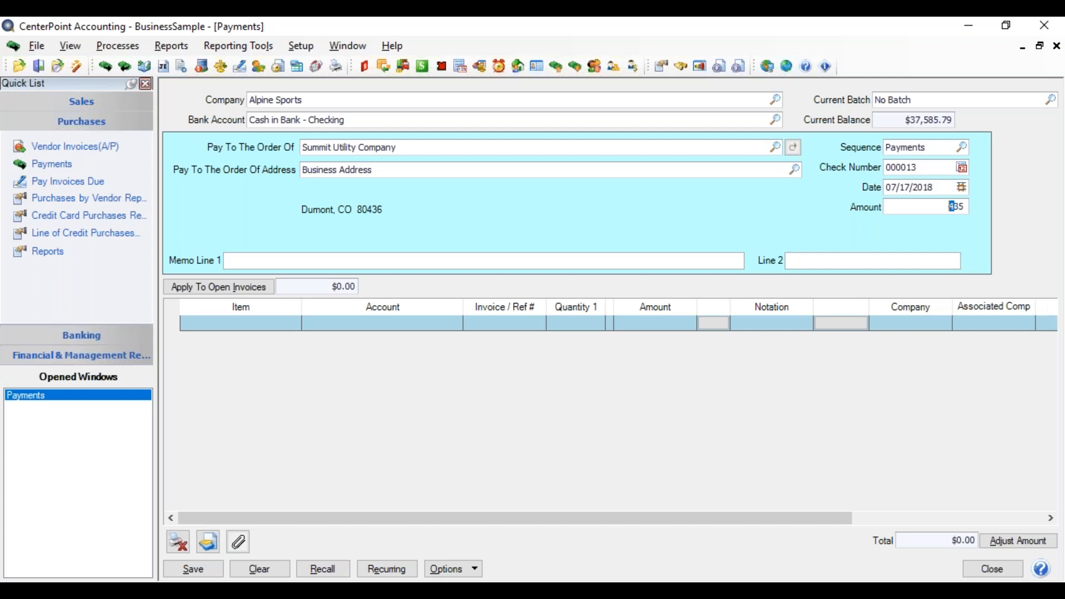
key("Tab")
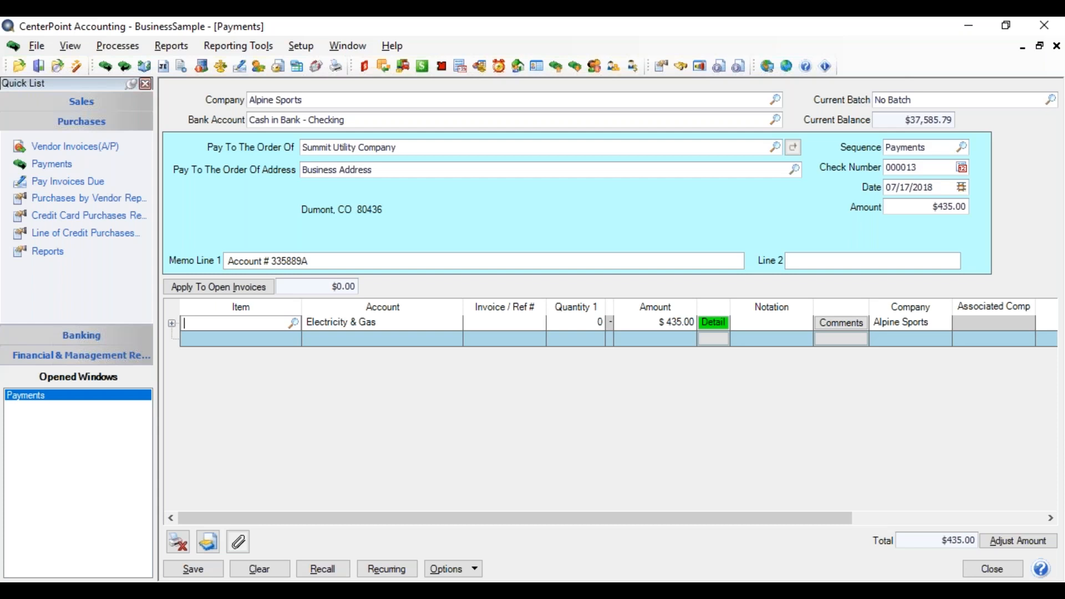
key("alt+s")
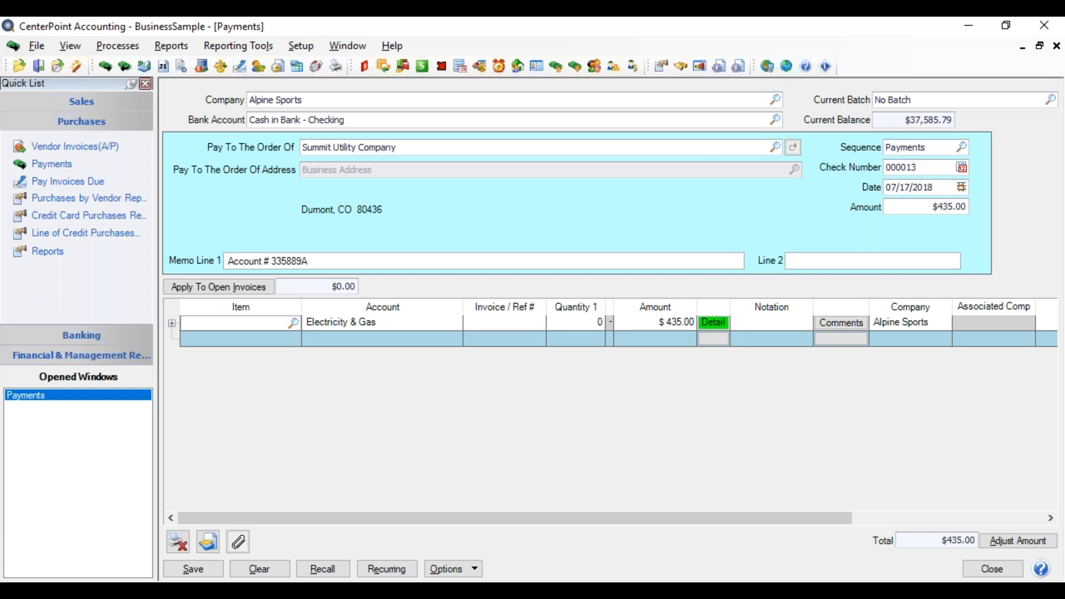